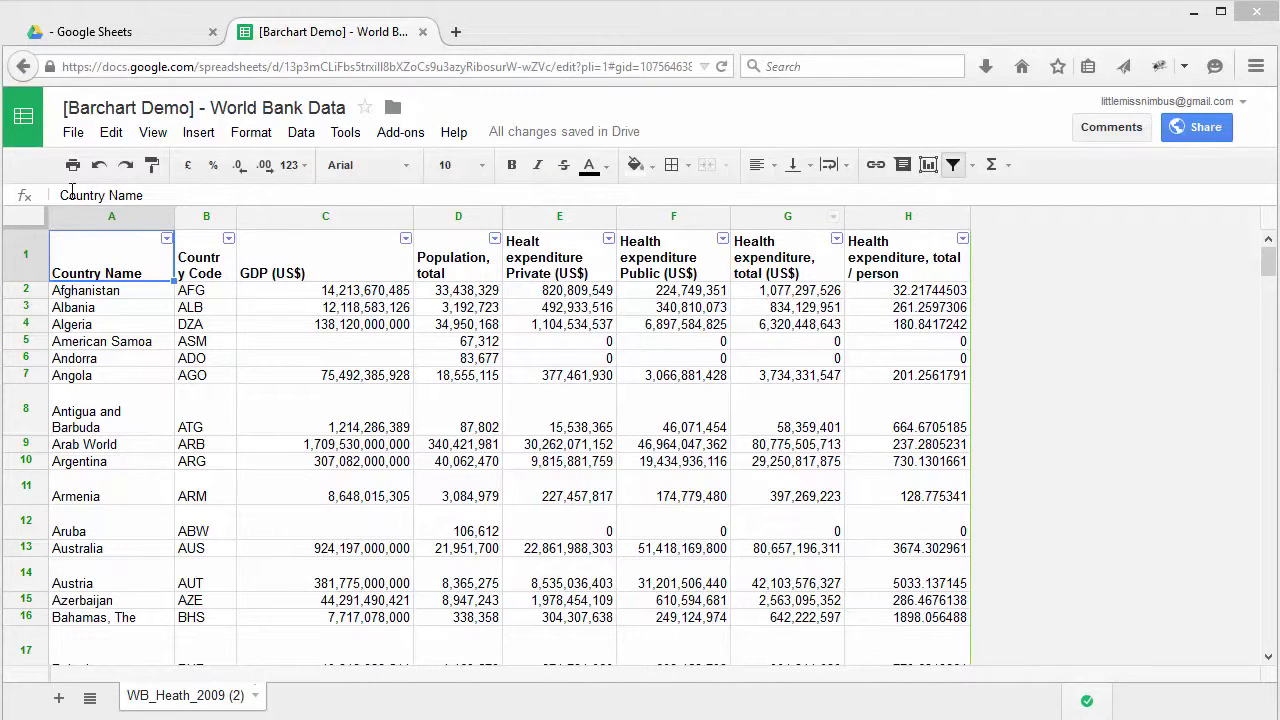
- Sort the whole sheet by Health expenditure, total / person in Z → A order, treating the first row as a header
left_click(22, 218)
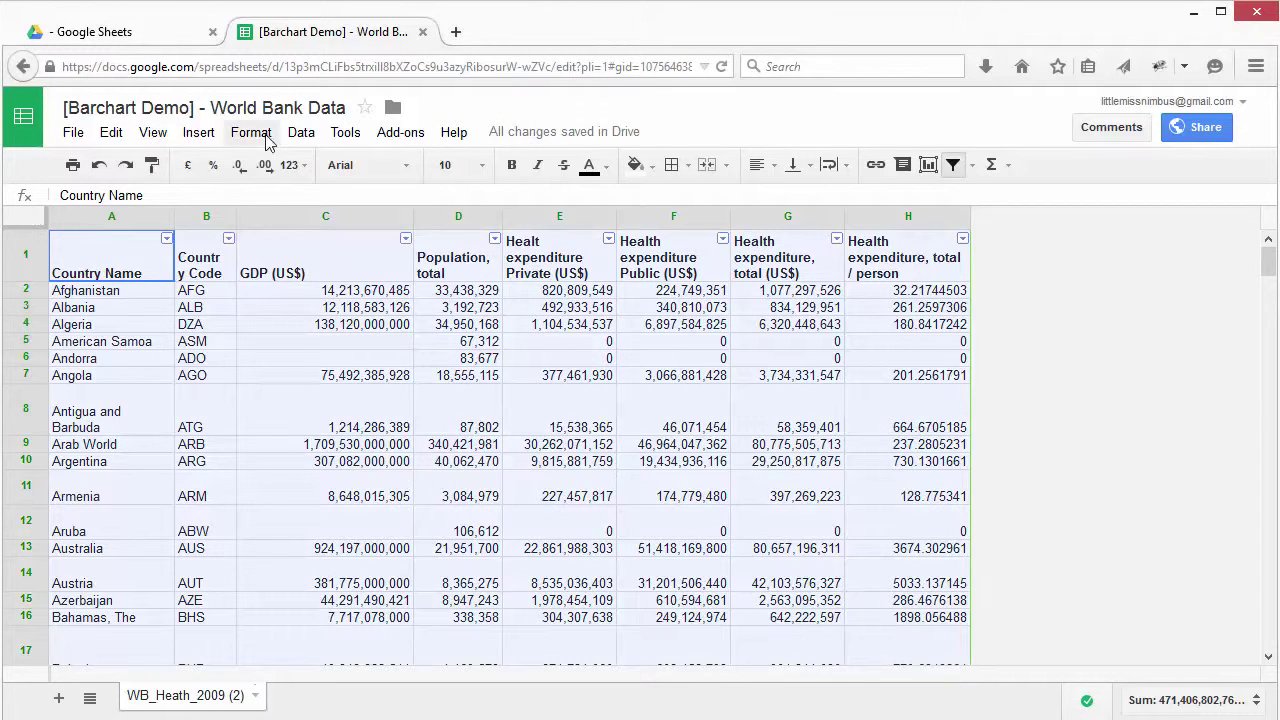
left_click(305, 133)
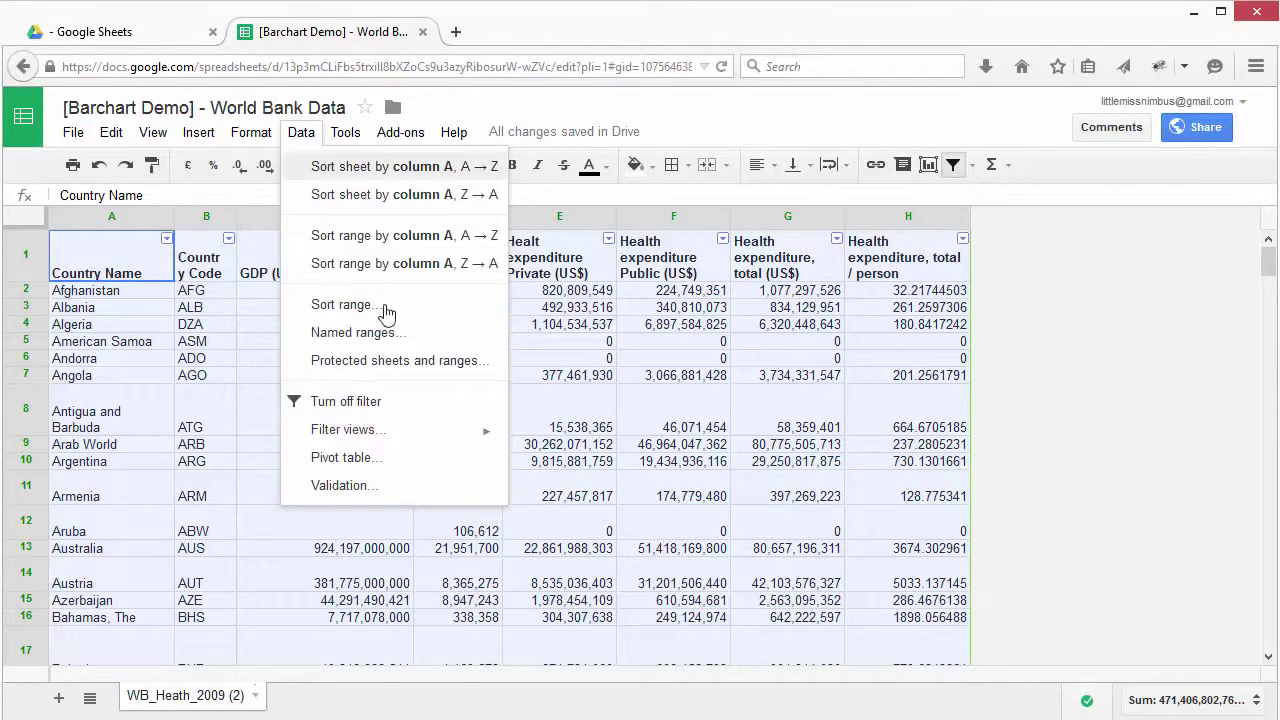
left_click(393, 228)
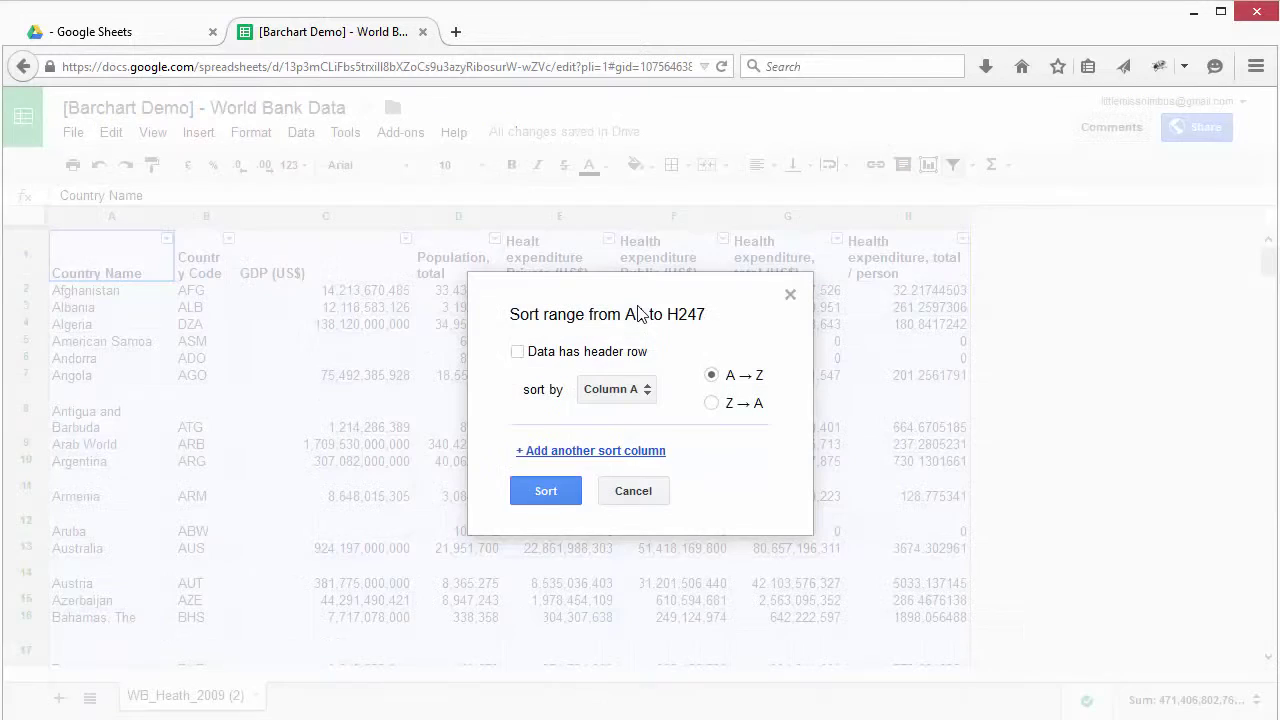
left_click(517, 351)
left_click(640, 390)
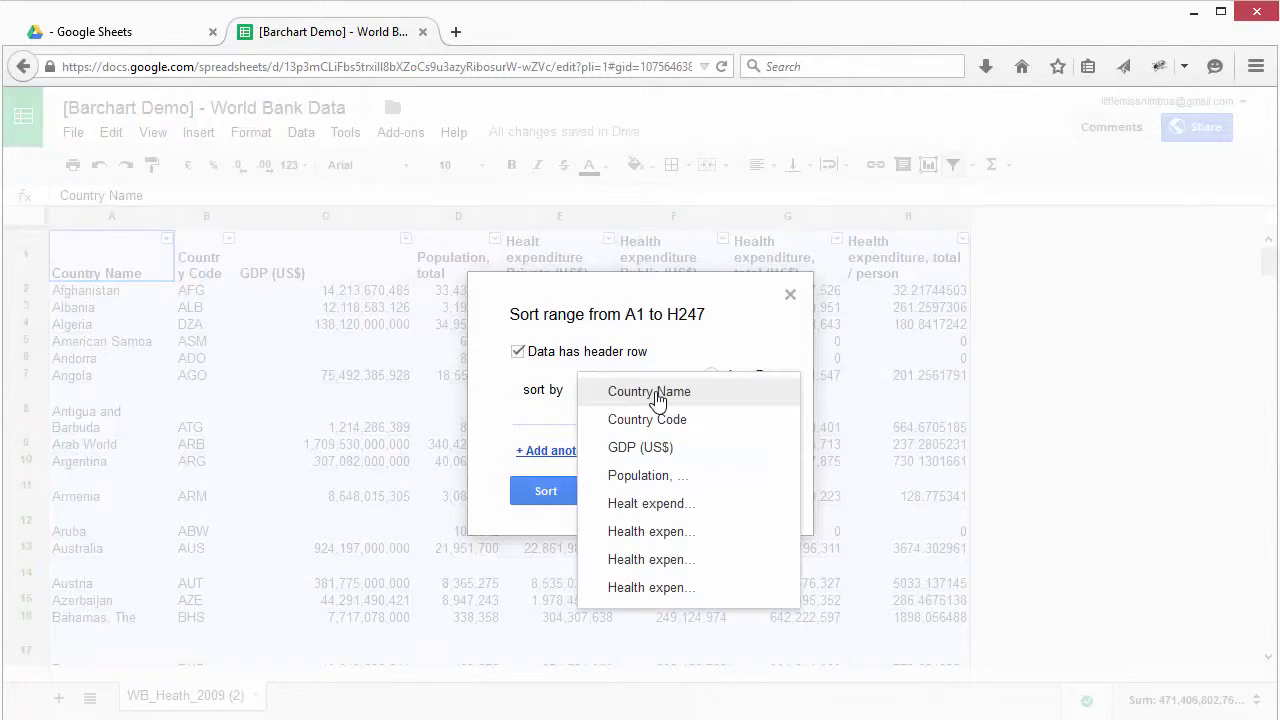
left_click(655, 586)
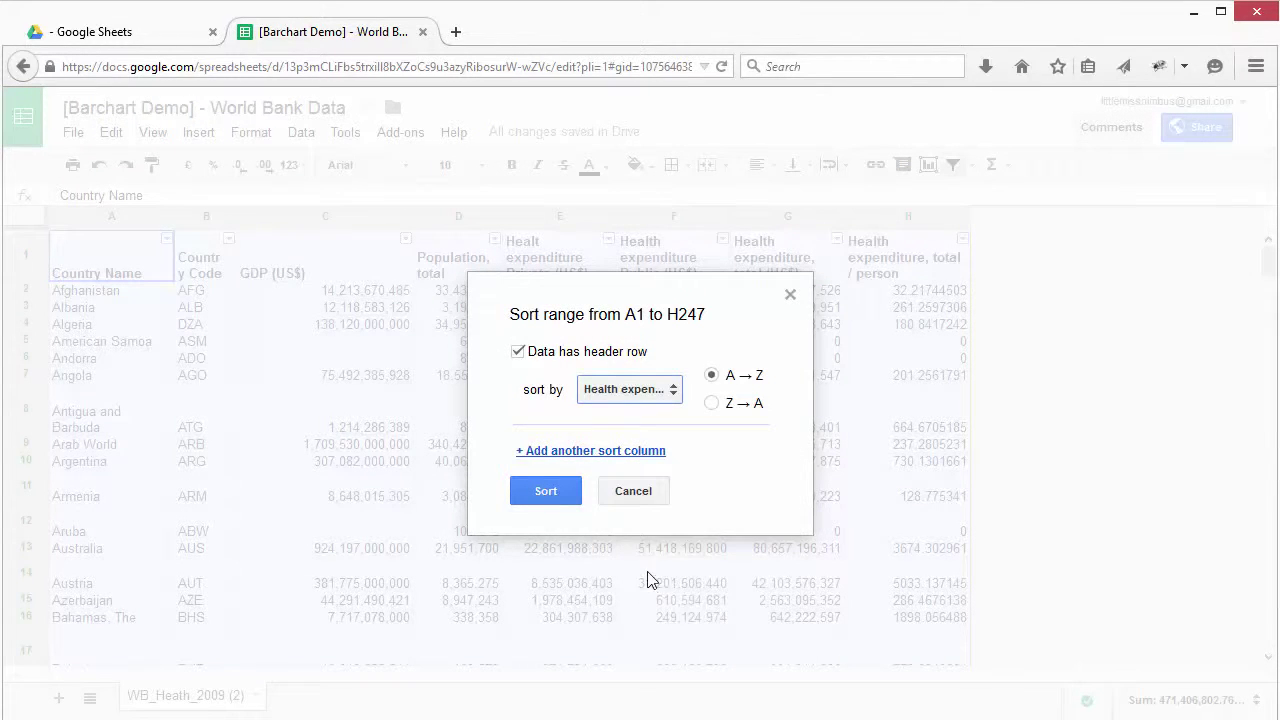
left_click(711, 403)
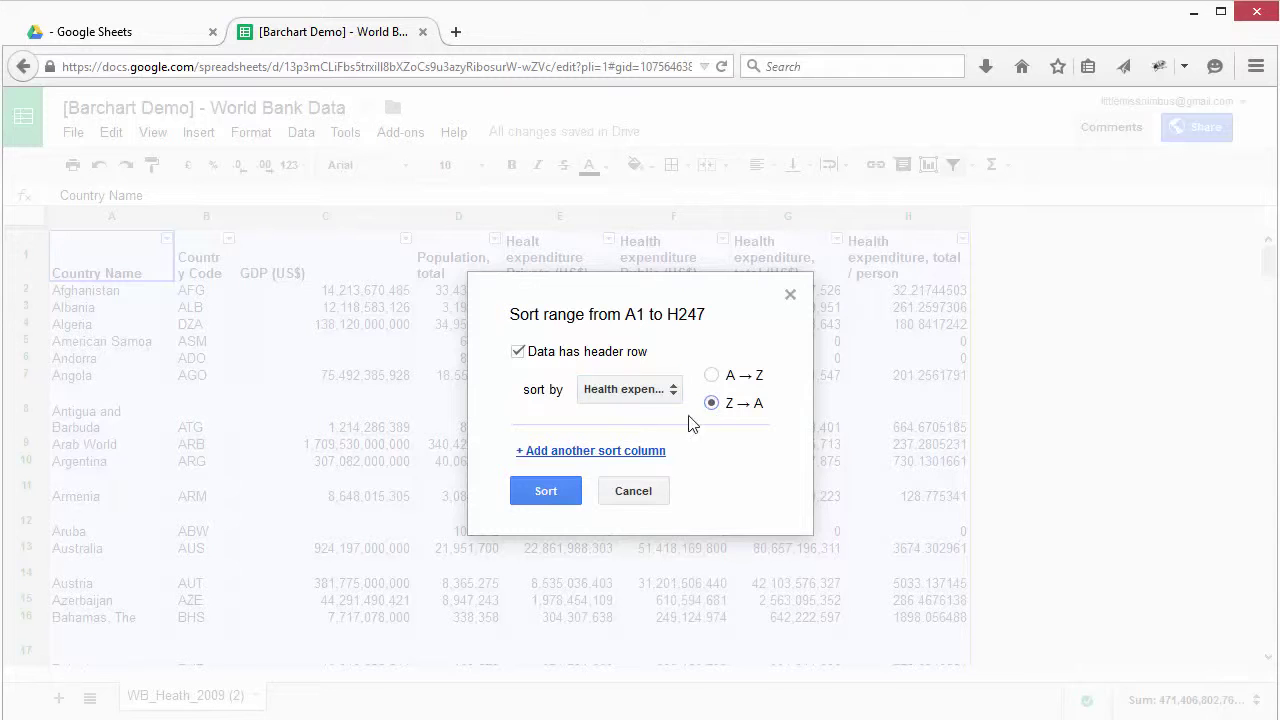
left_click(560, 497)
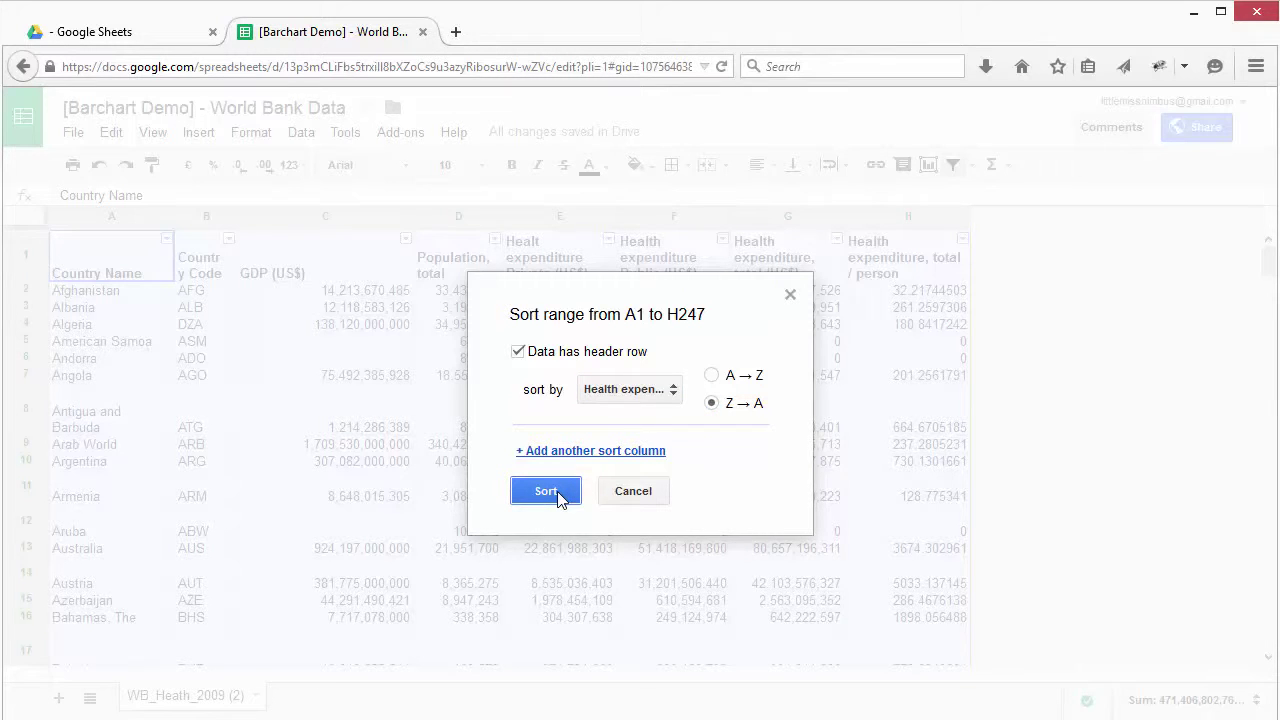
left_click(560, 497)
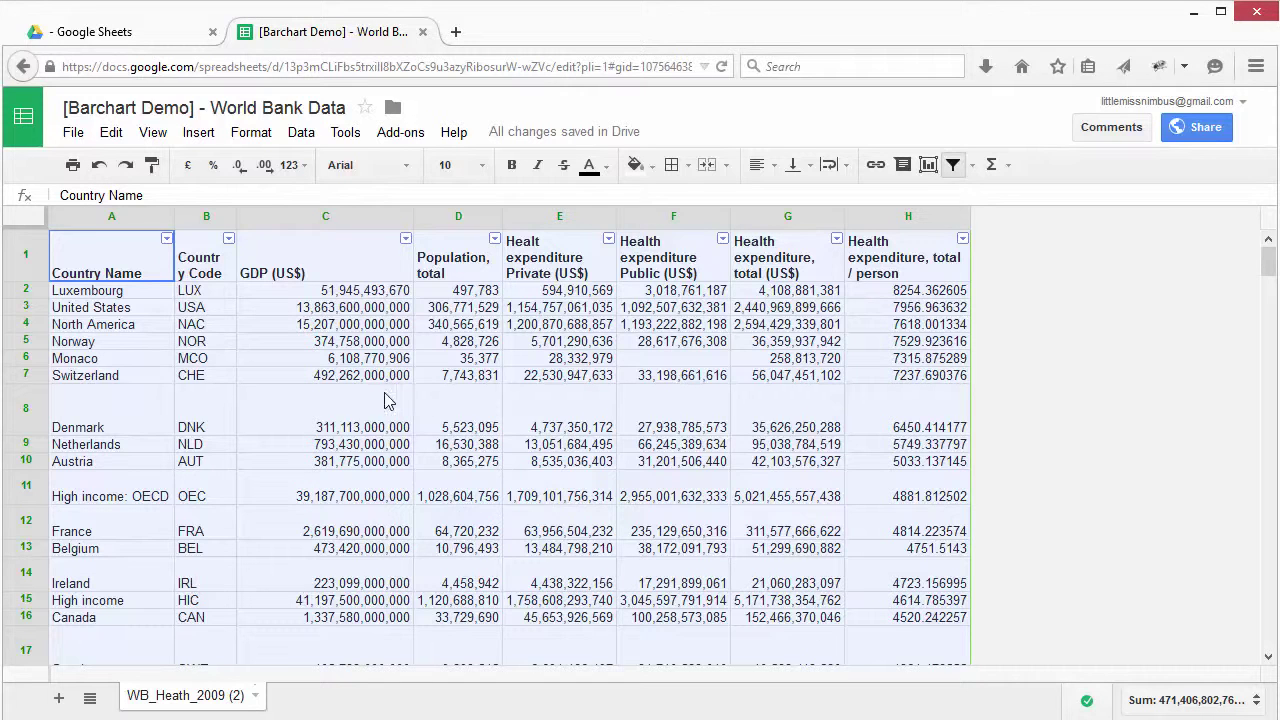
- Copy rows 1 to 11 of the sorted data into a new sheet, starting at cell A1
left_click(21, 244)
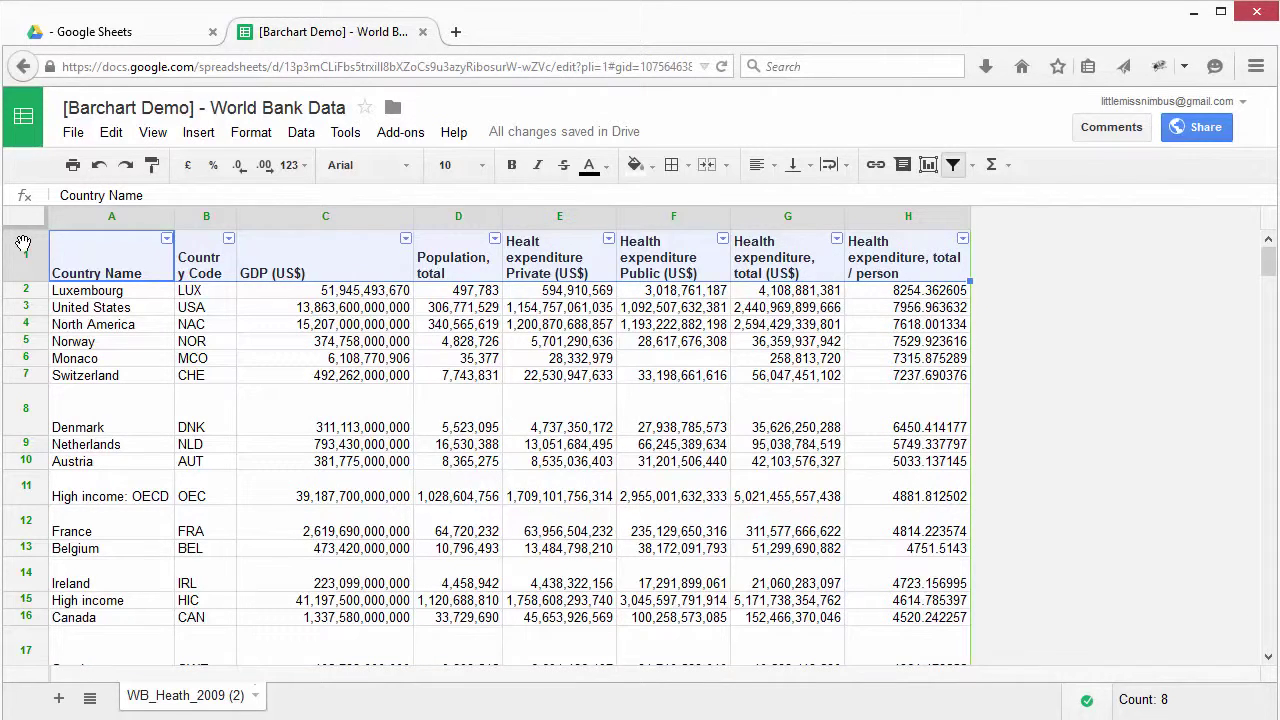
left_click(25, 487, "shift")
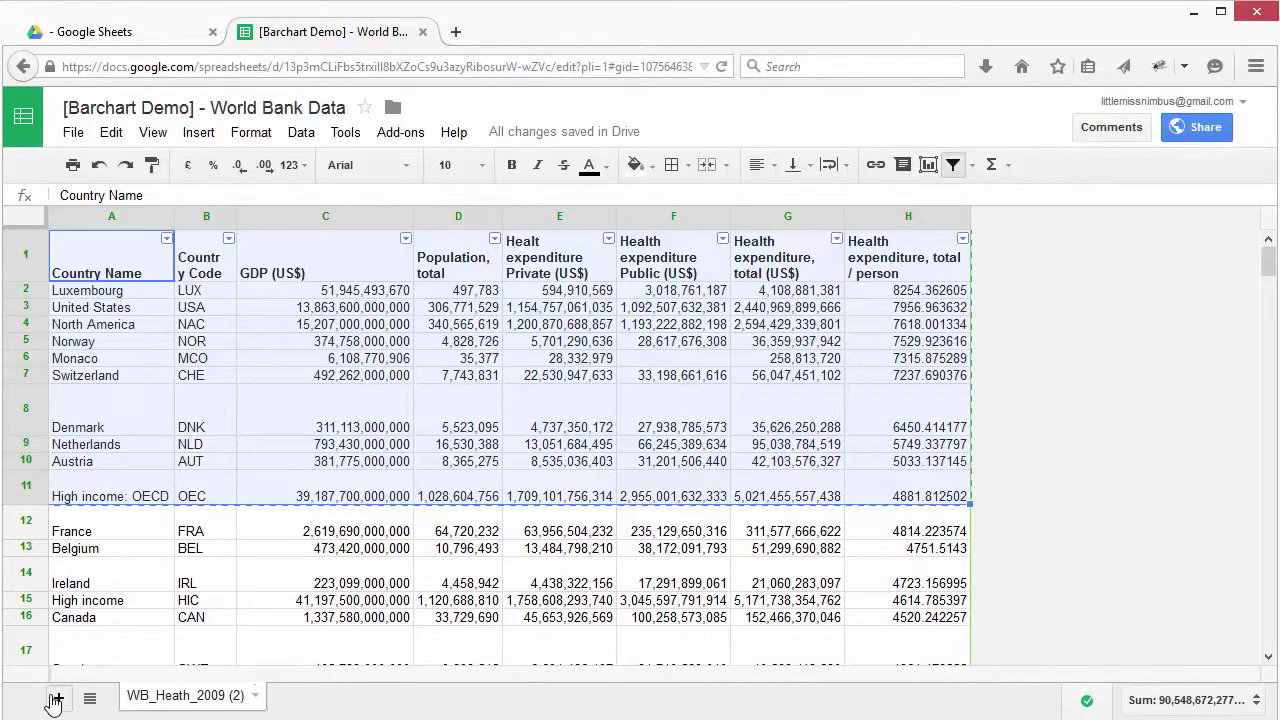
left_click(55, 700)
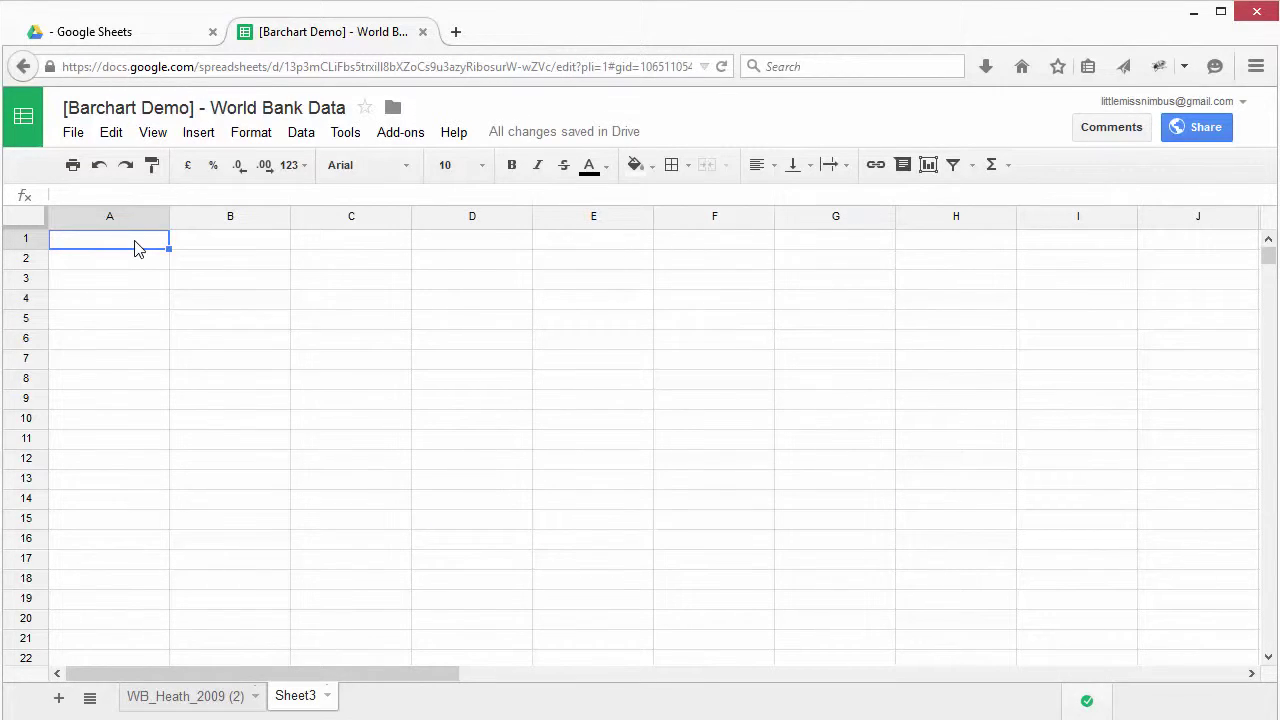
key("ctrl+v")
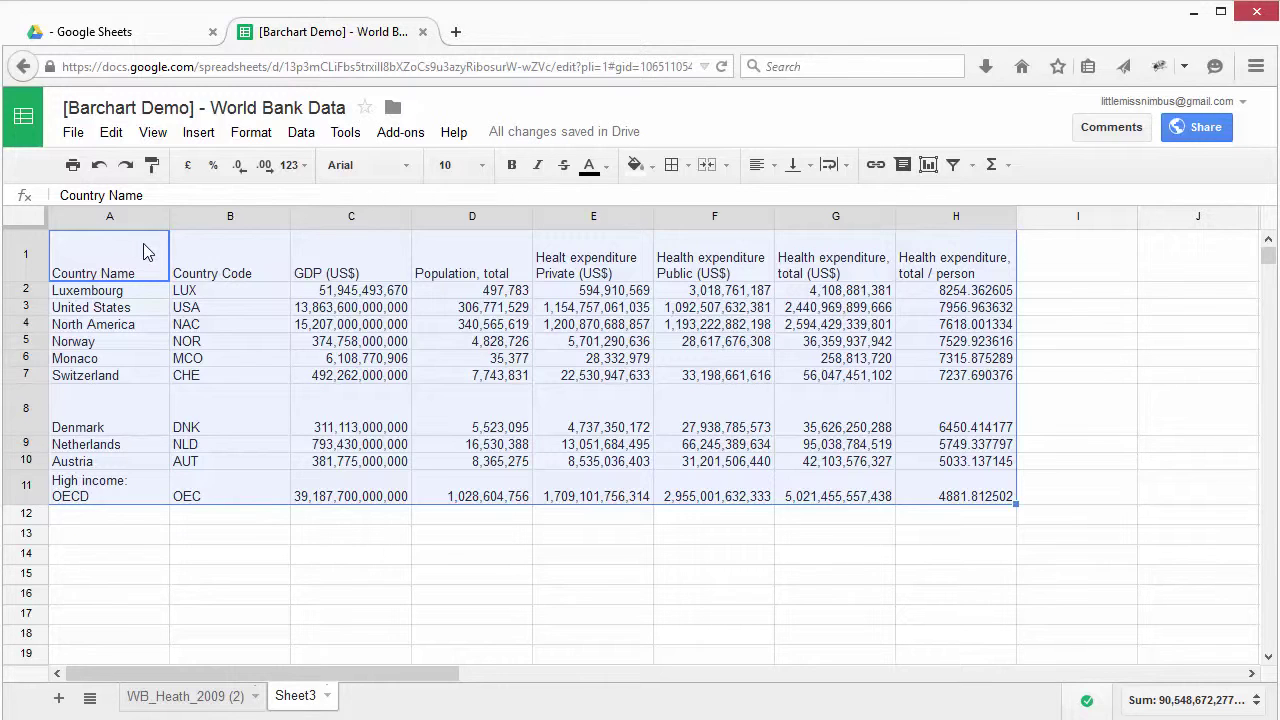
left_click(377, 554)
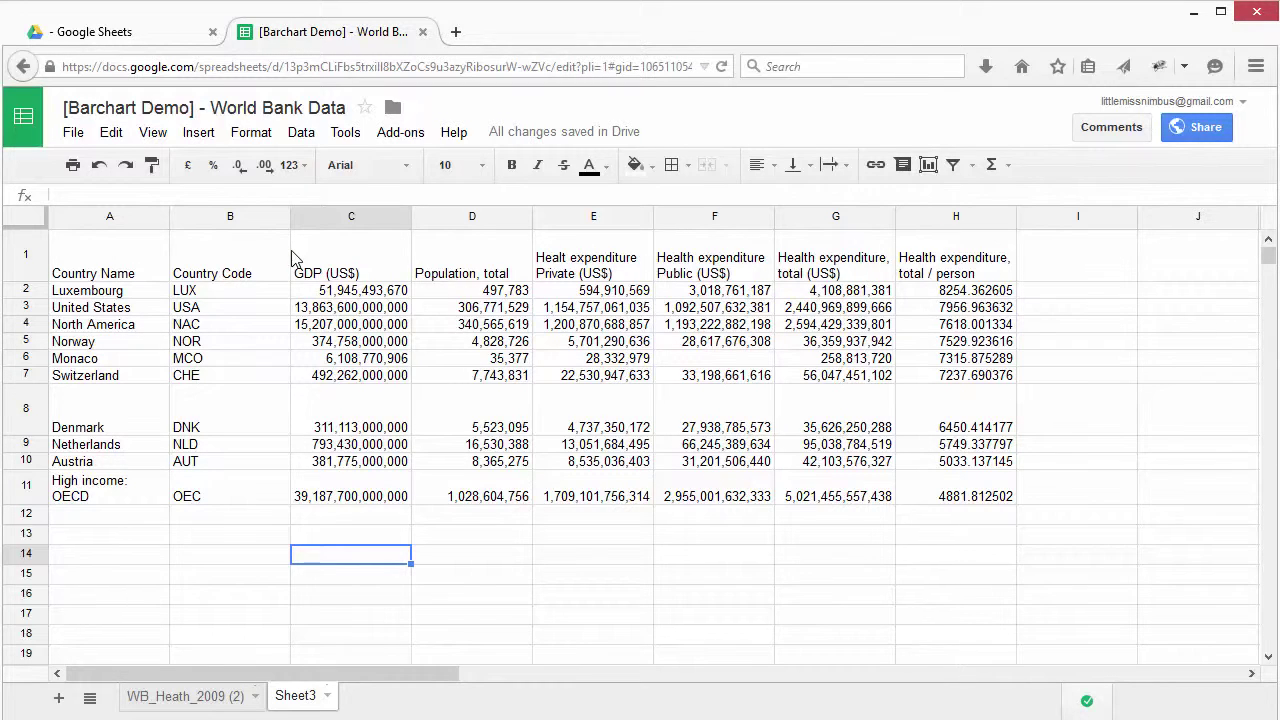
- Move the Health expenditure, total / person column directly after the Country Name column
left_click(922, 218)
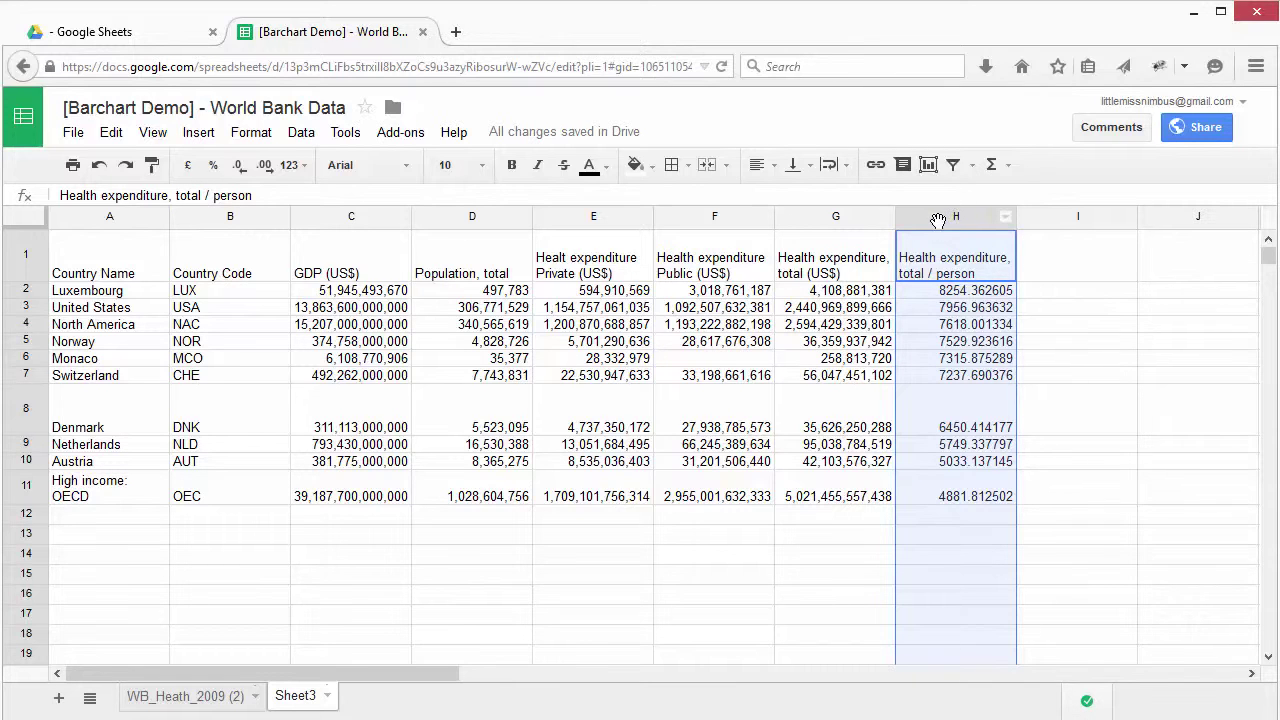
left_click_drag(960, 217, 205, 183)
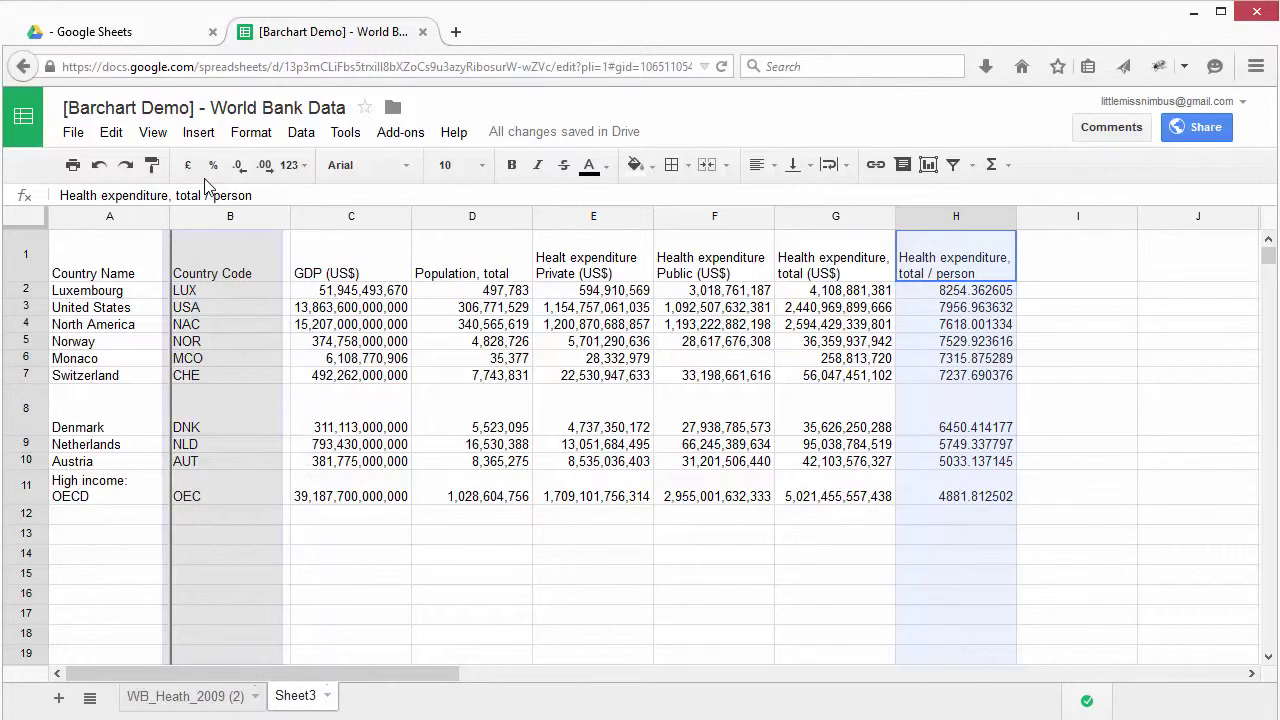
left_click_drag(205, 183, 207, 188)
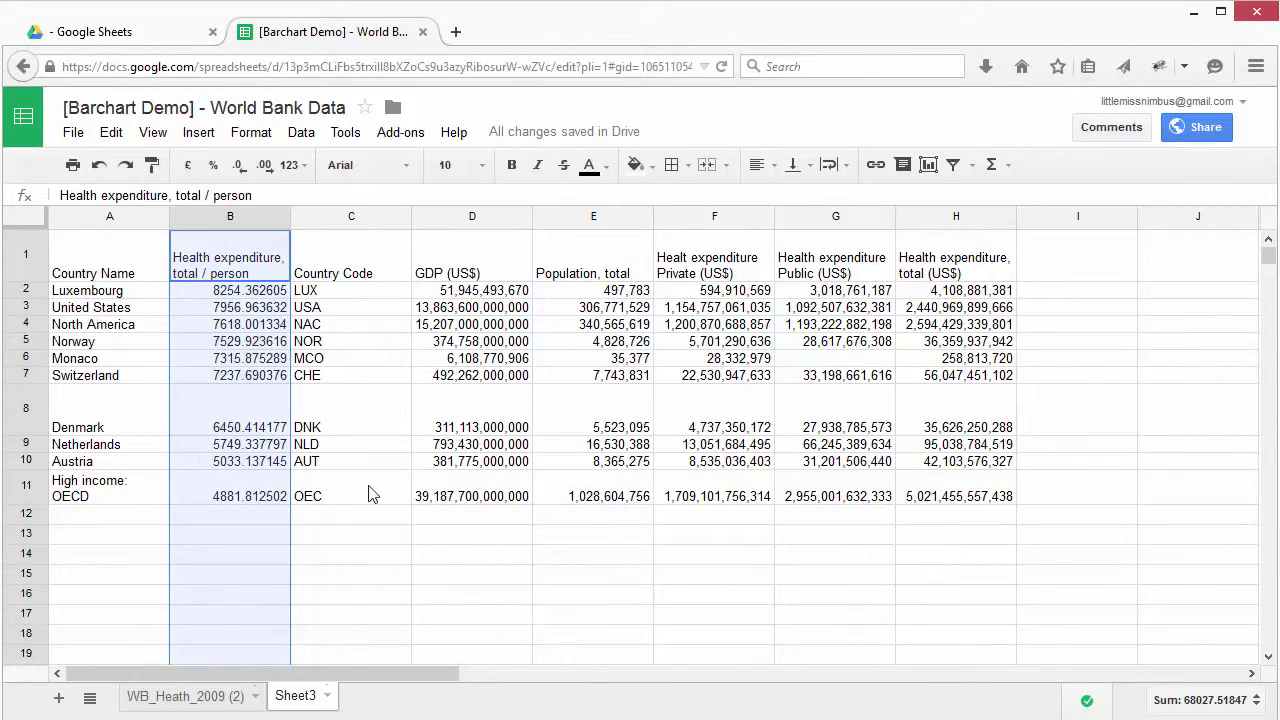
left_click(398, 577)
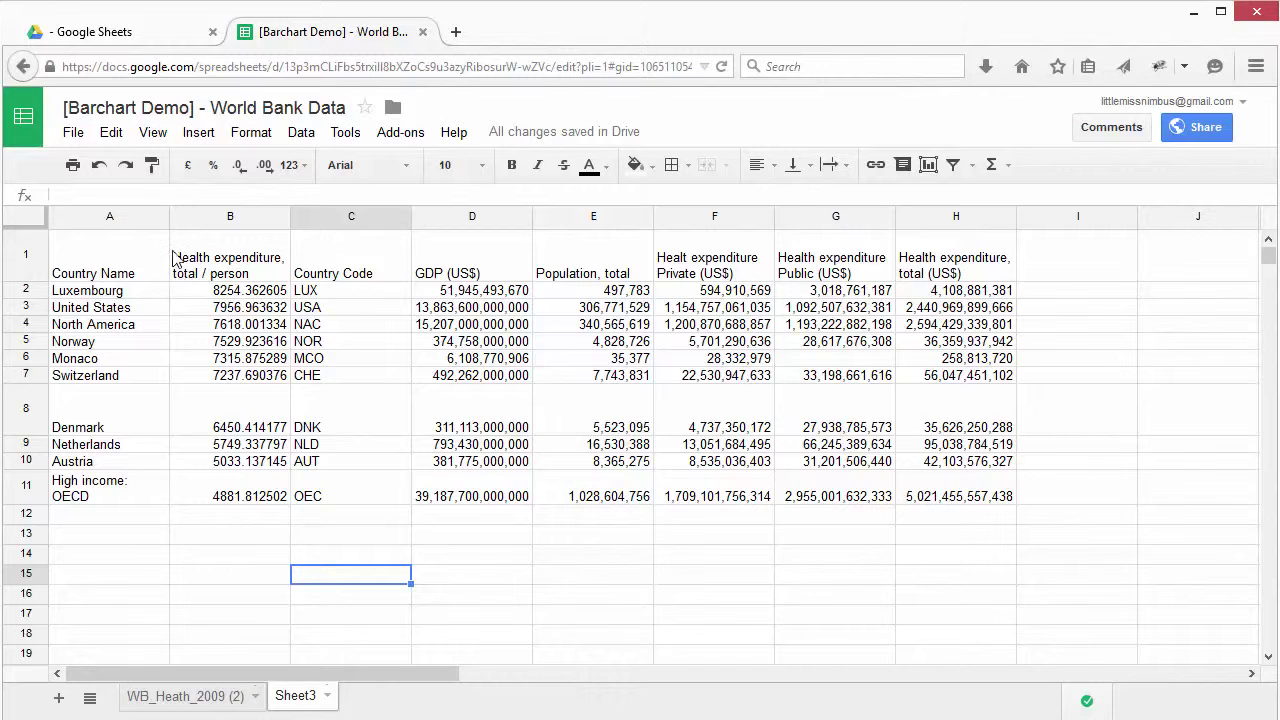
- Set up a column chart from the Country Name and Health expenditure, total / person columns
left_click(110, 216)
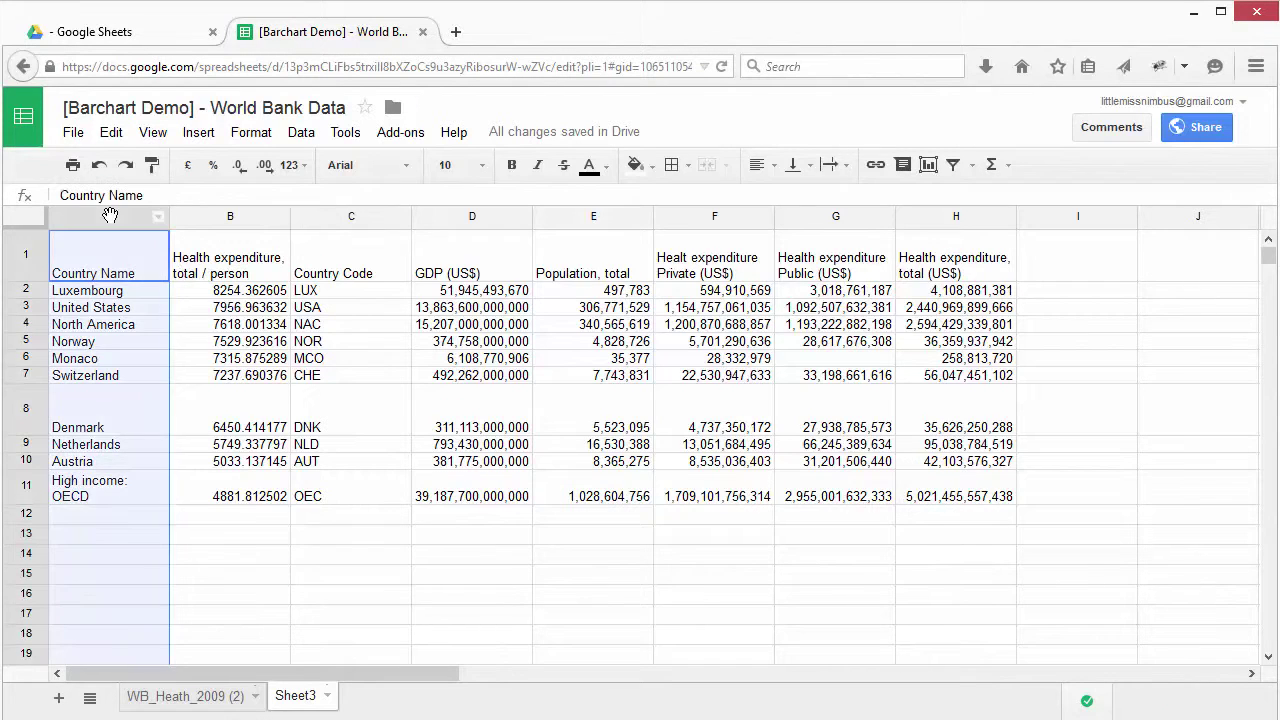
left_click(232, 218, "shift")
left_click(198, 135)
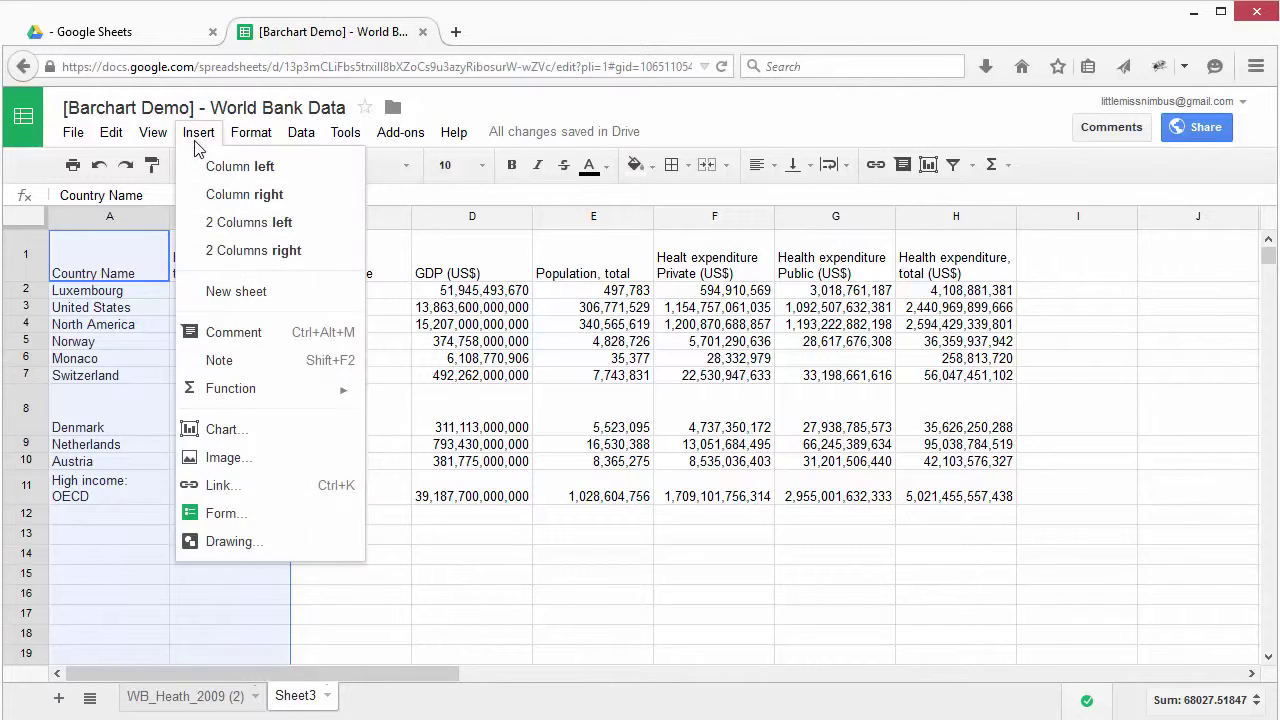
left_click(264, 435)
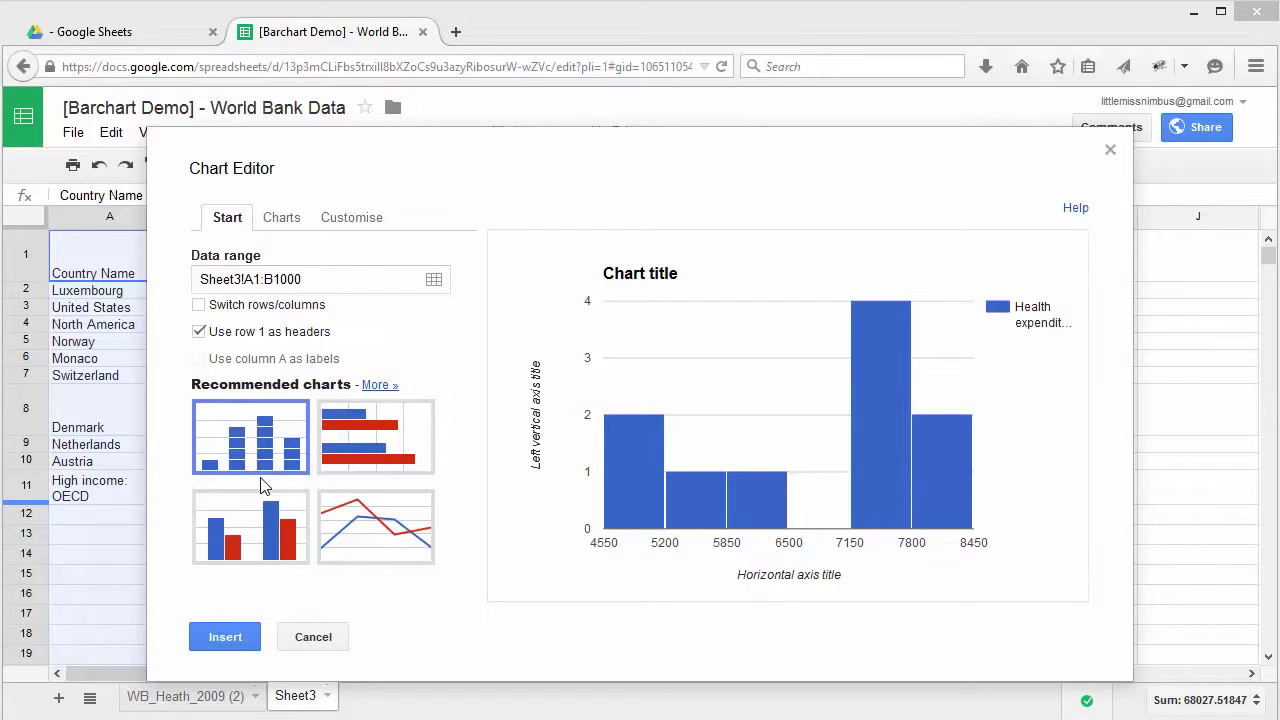
left_click(249, 530)
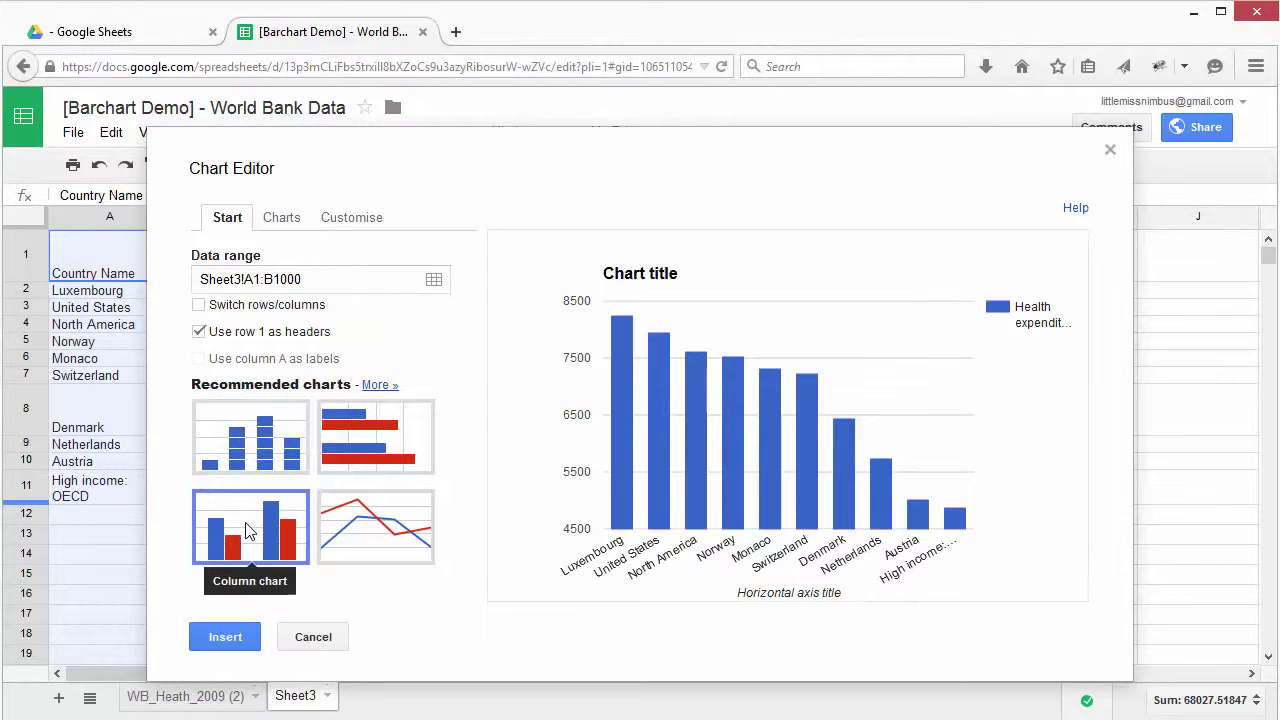
- Set the chart's Health expenditure, total / person series colour to a pinkish red
left_click(345, 225)
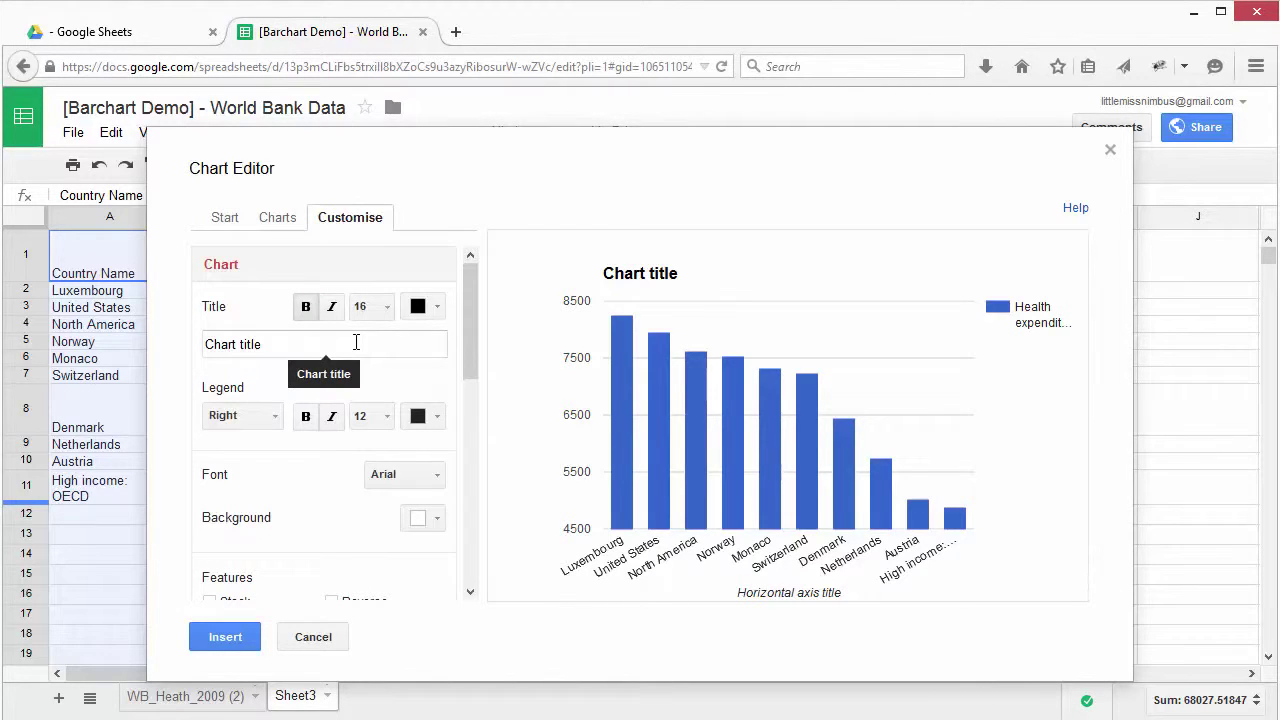
scroll(405, 482, "down", 5)
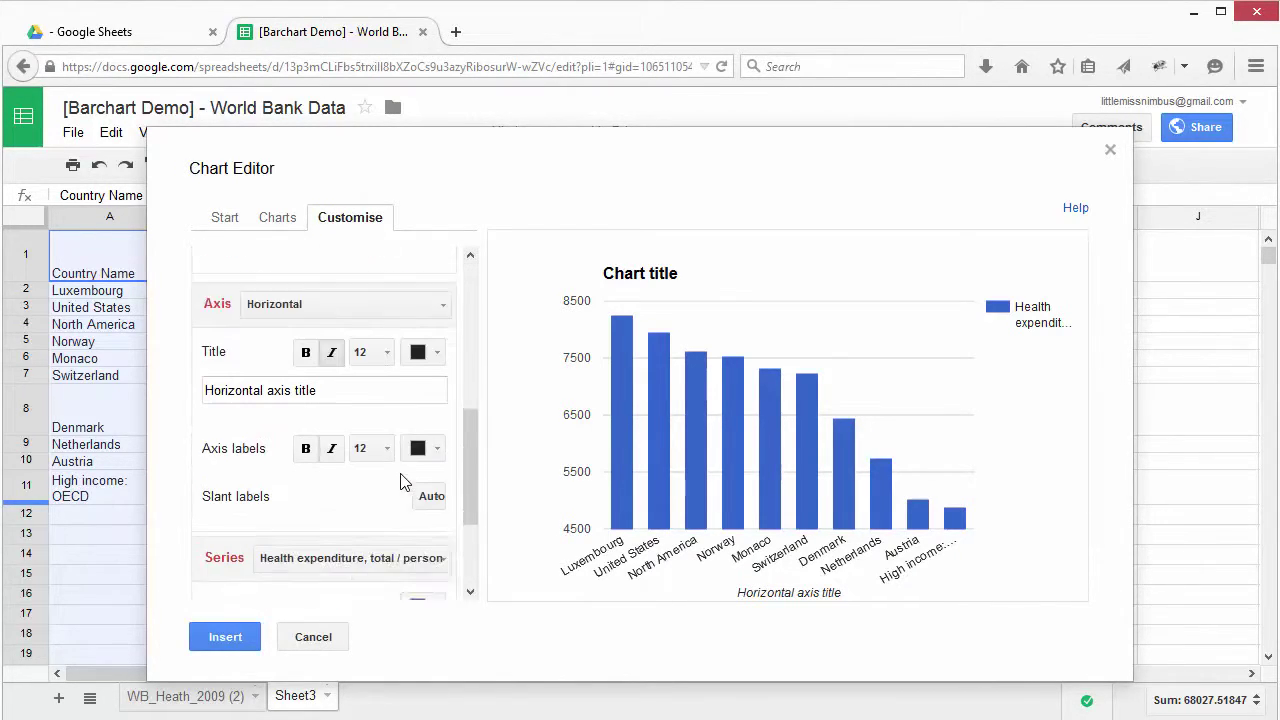
scroll(400, 478, "down", 3)
left_click(432, 455)
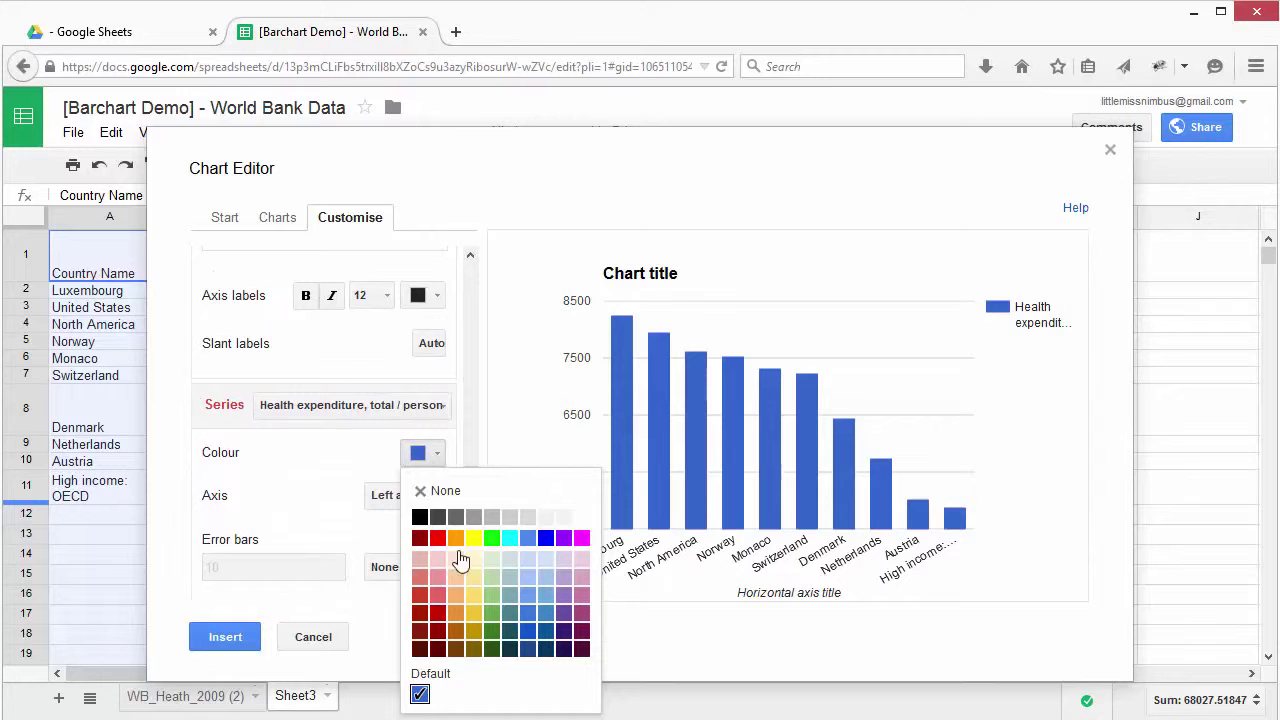
left_click(437, 596)
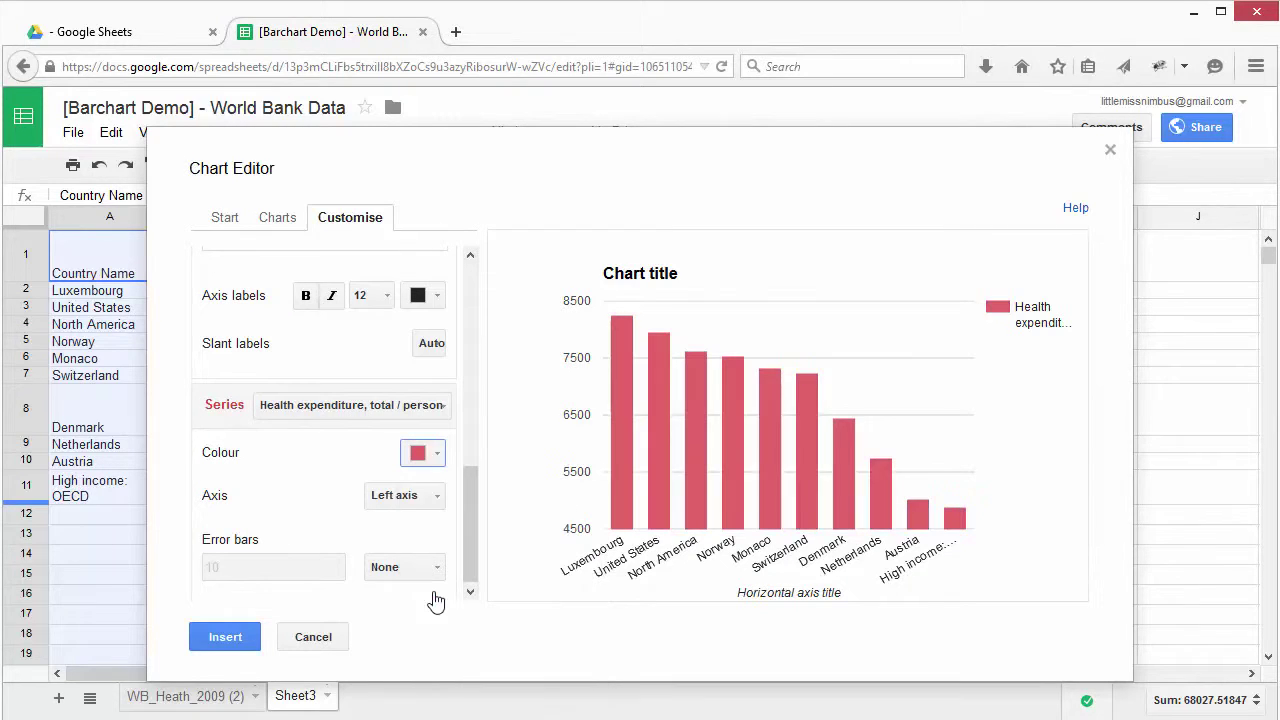
- Colour the horizontal axis labels blue and insert the chart into the sheet
scroll(334, 463, "up", 2)
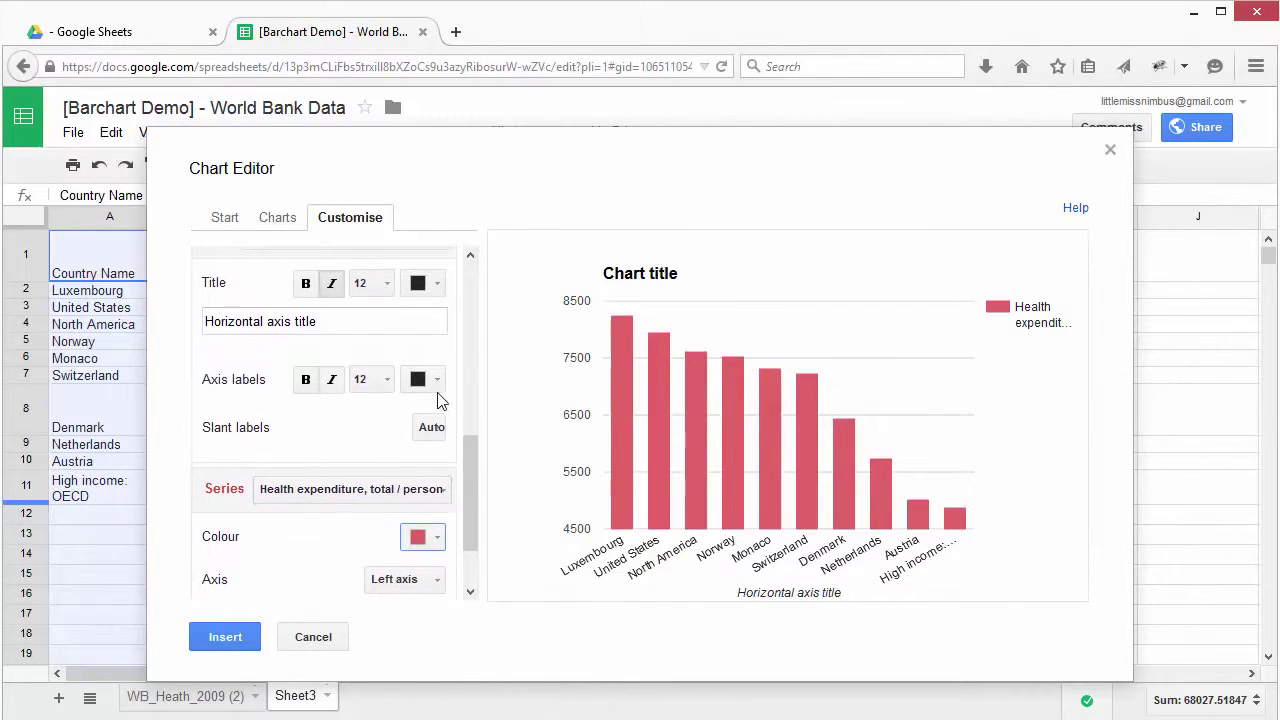
left_click(430, 385)
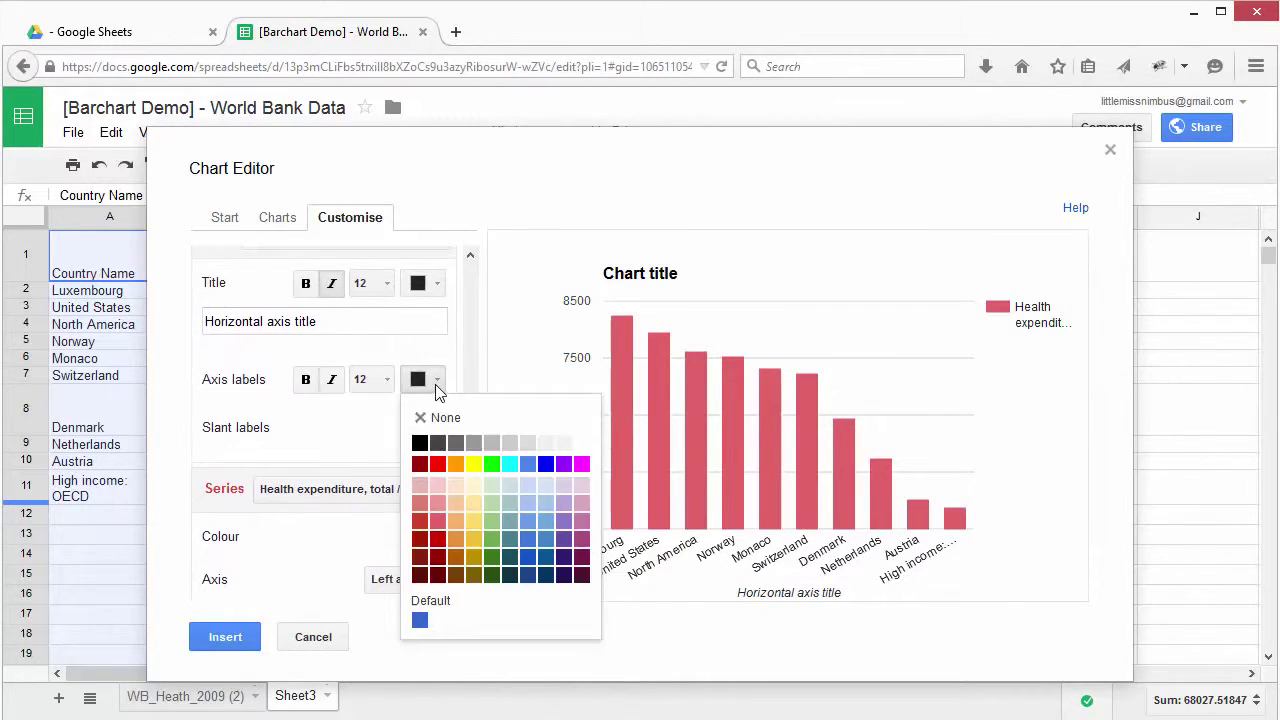
left_click(545, 541)
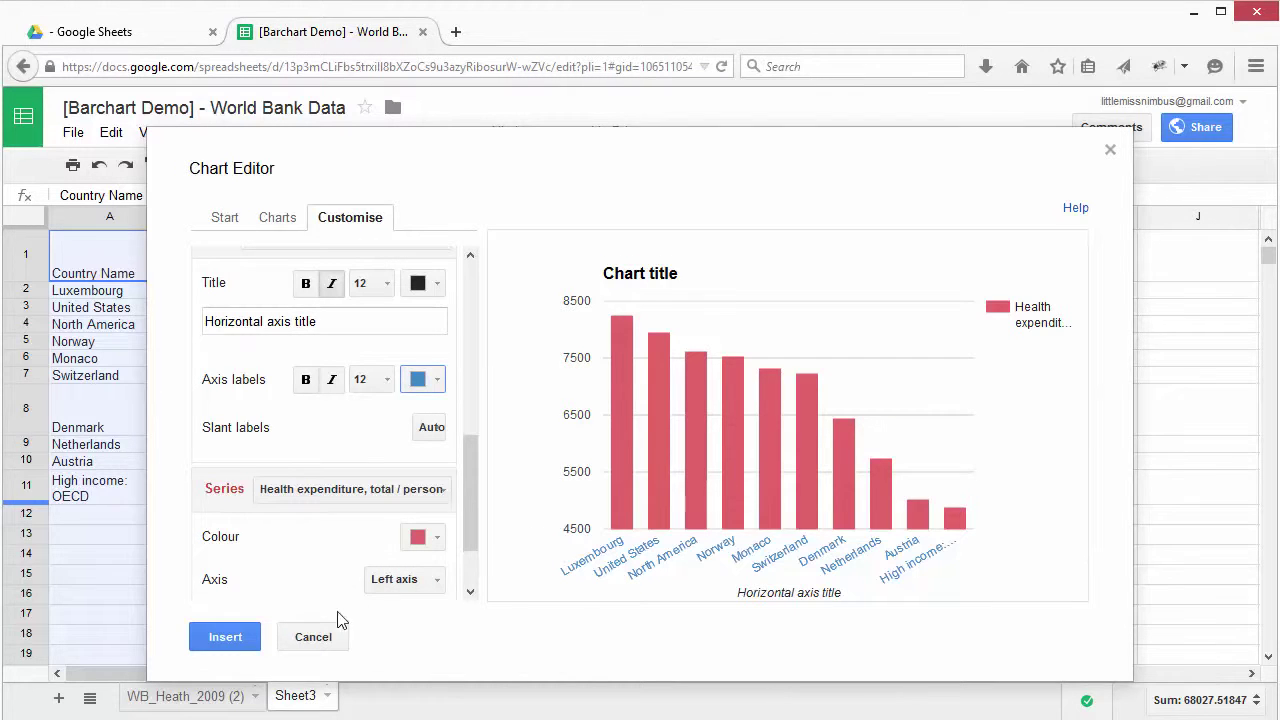
left_click(228, 645)
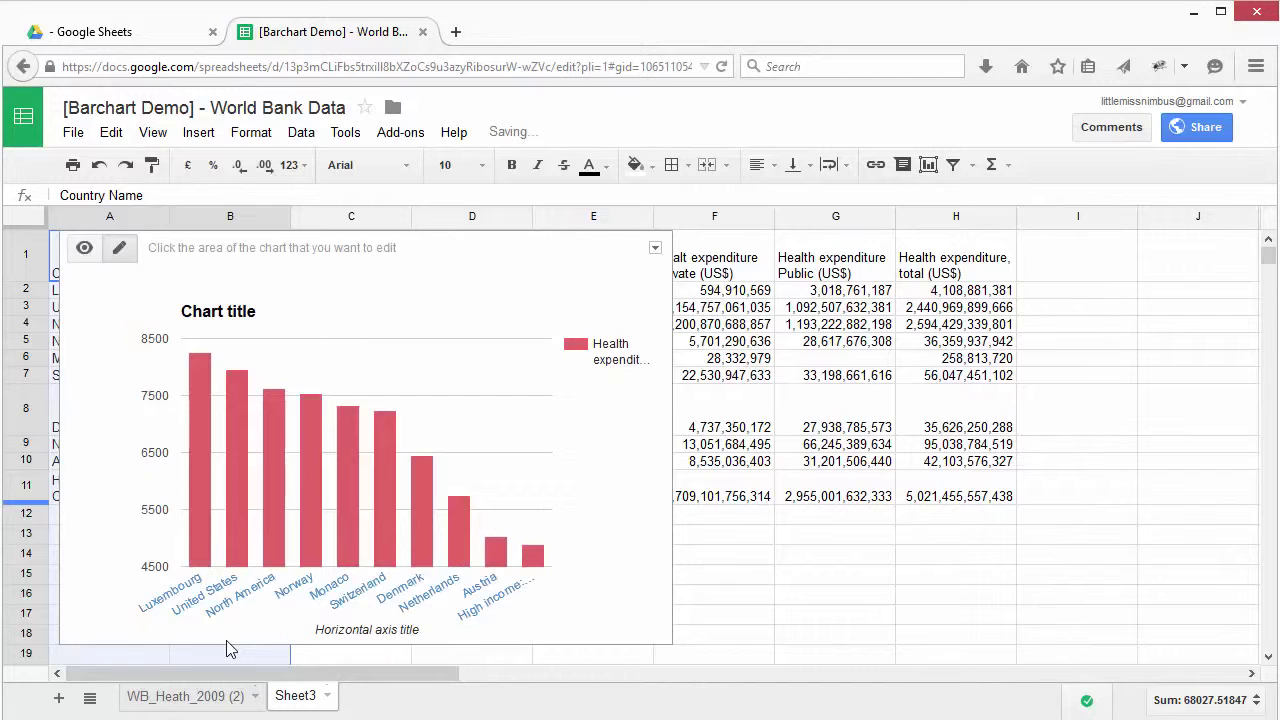
- Move the chart over columns C to G, clear of its source data, and change its type to a plain bar chart
left_click_drag(509, 246, 737, 243)
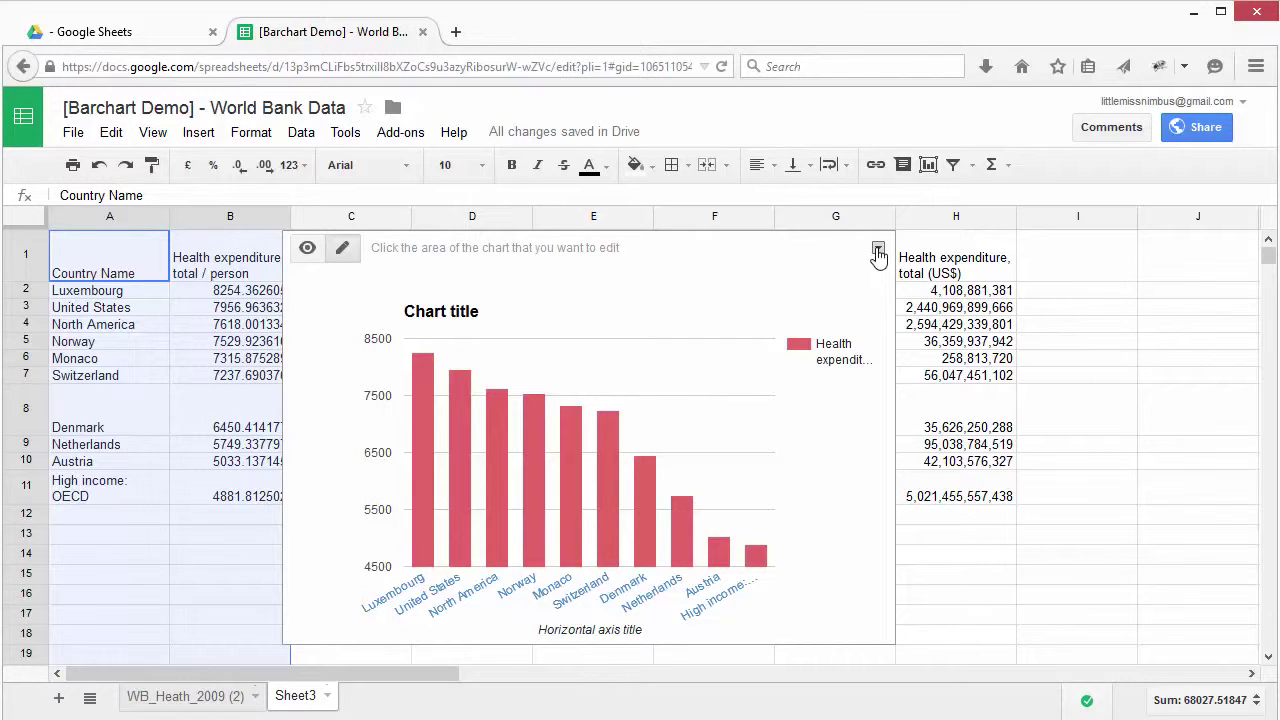
left_click(878, 250)
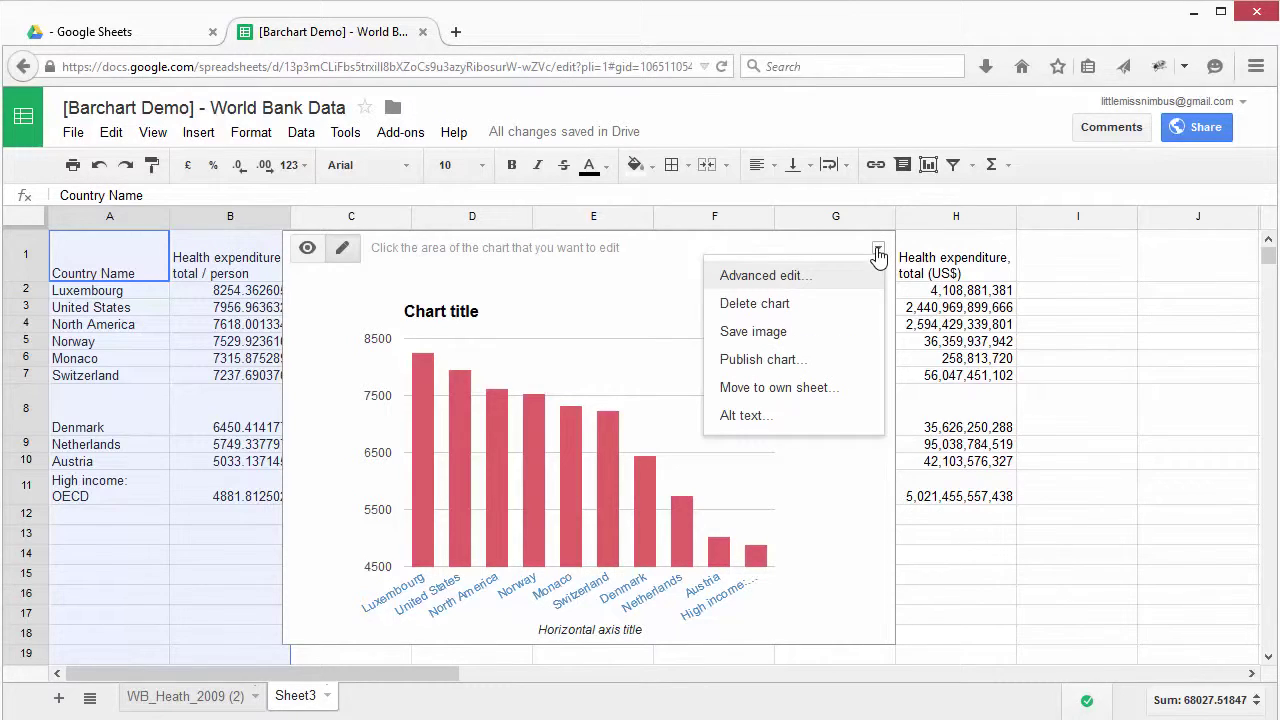
left_click(836, 277)
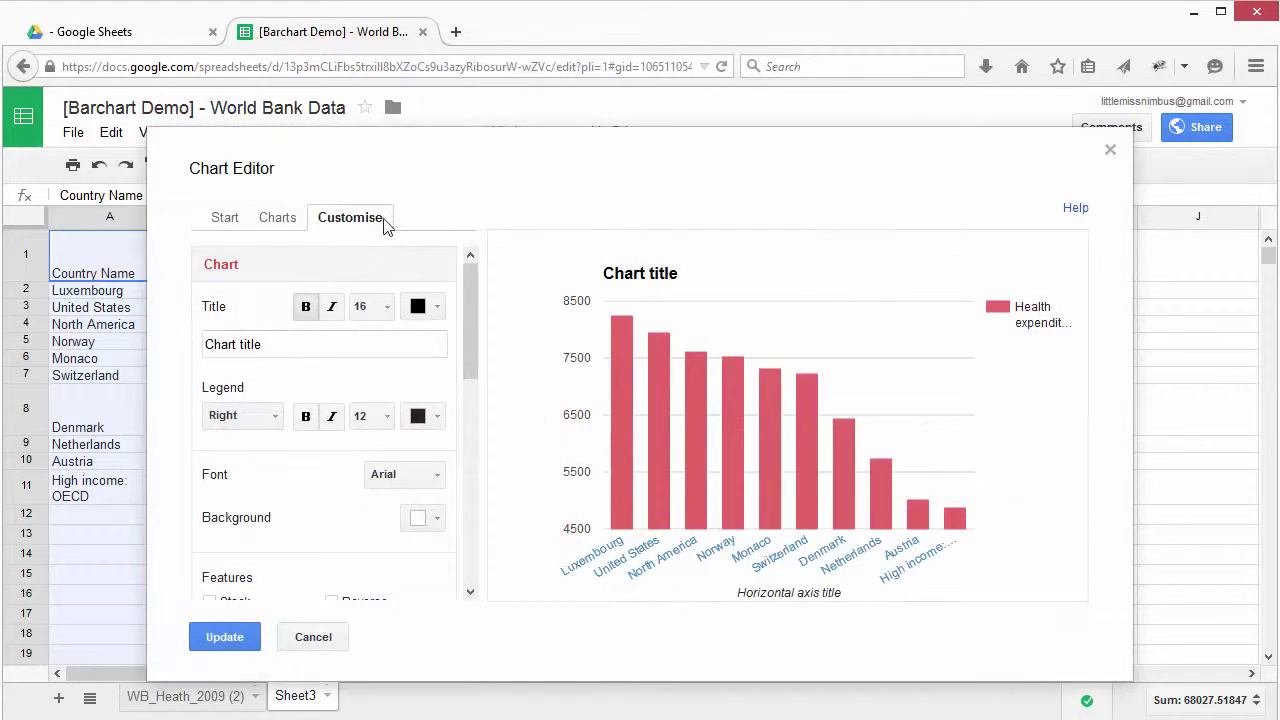
left_click(265, 220)
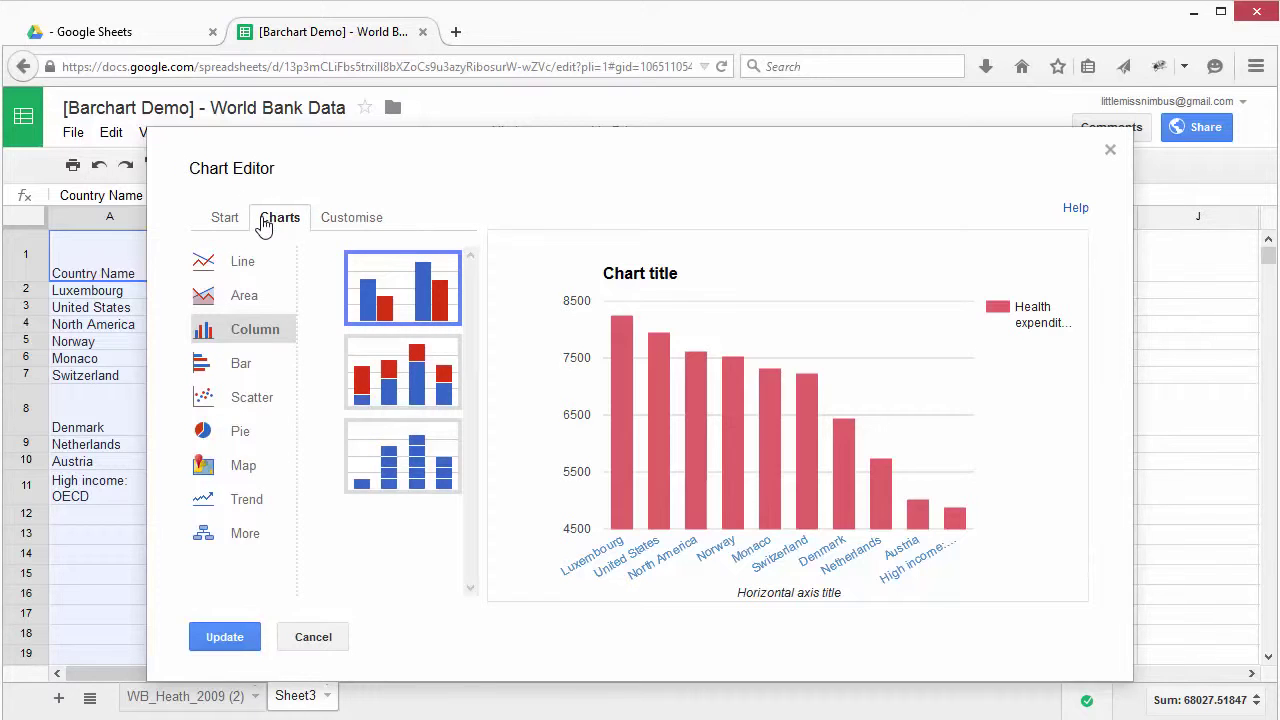
left_click(228, 366)
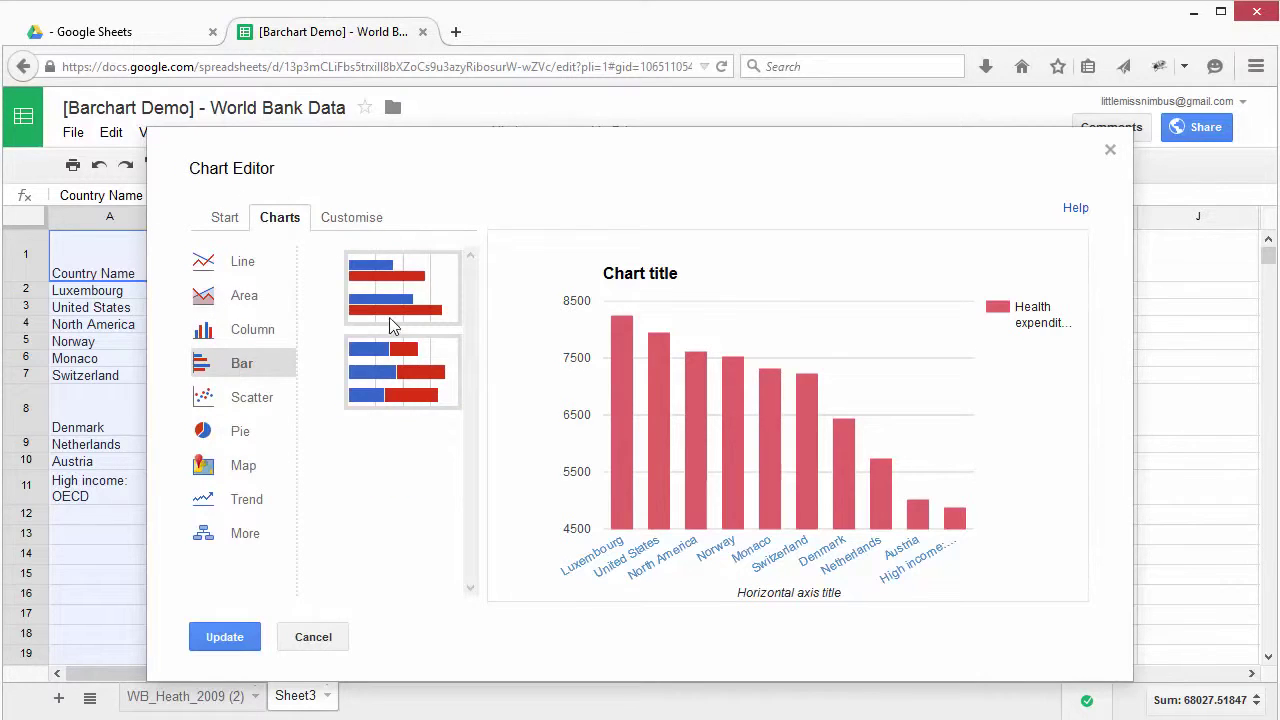
left_click(399, 304)
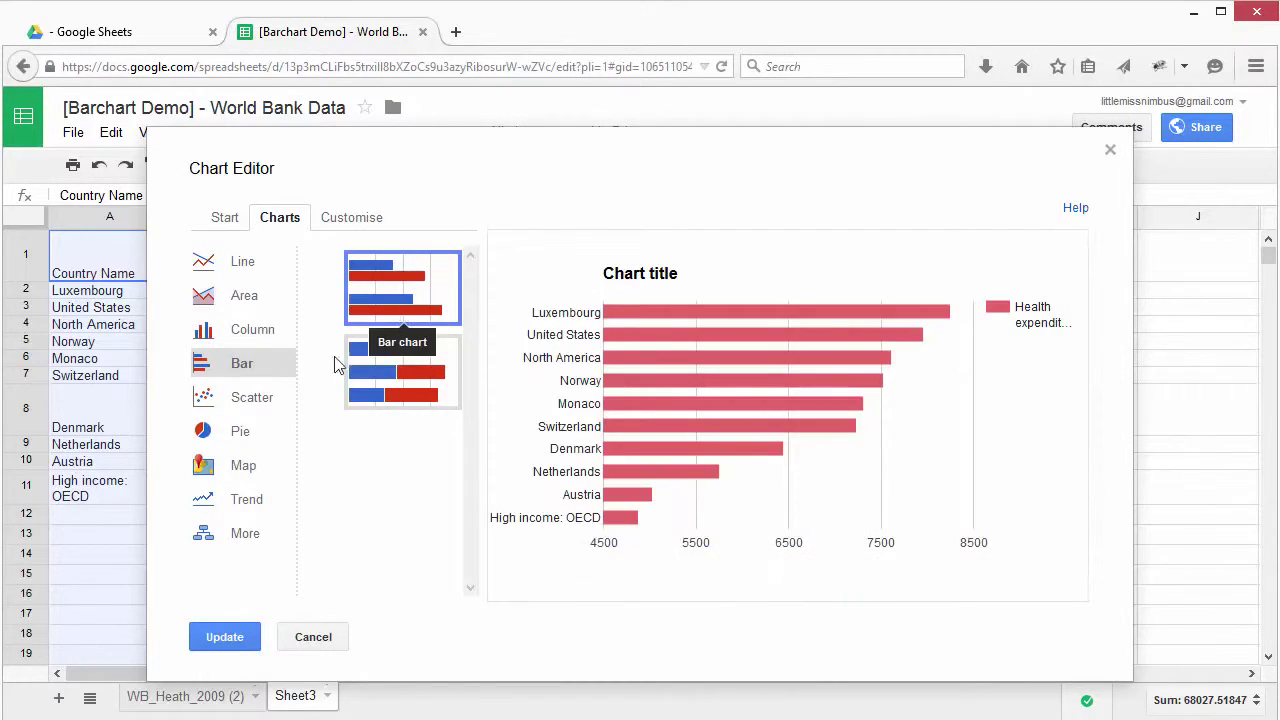
left_click(224, 634)
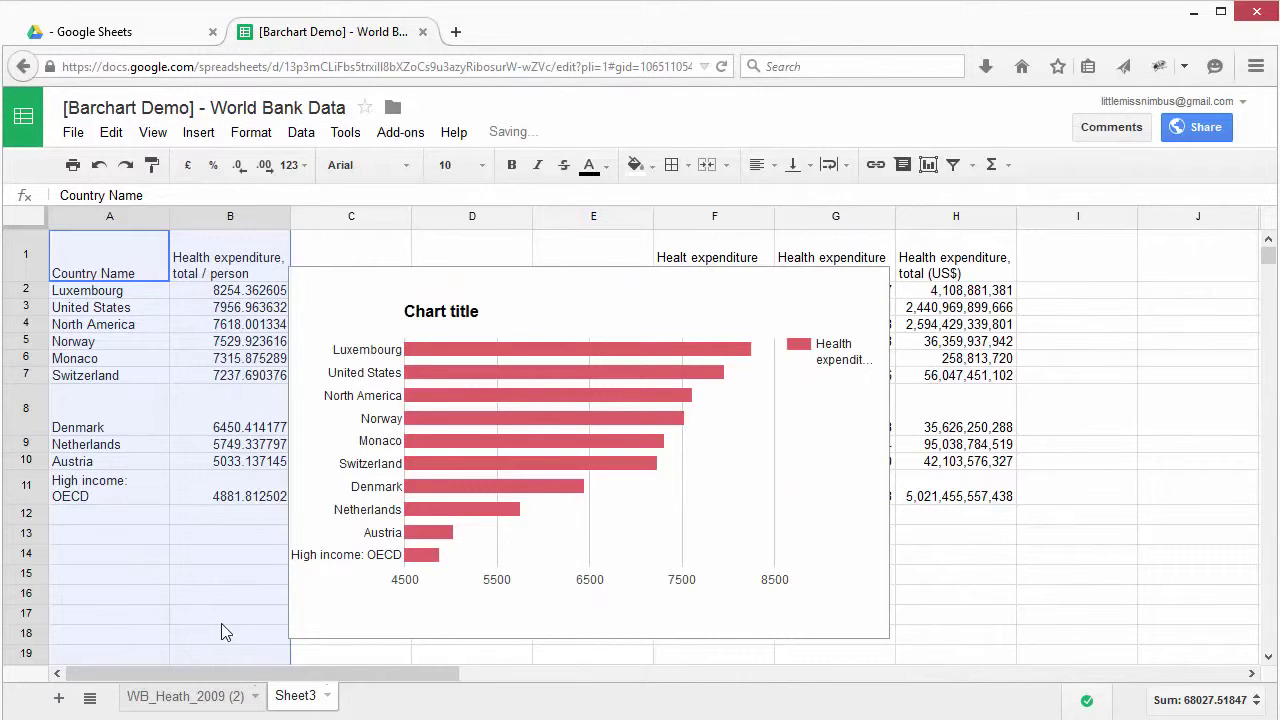